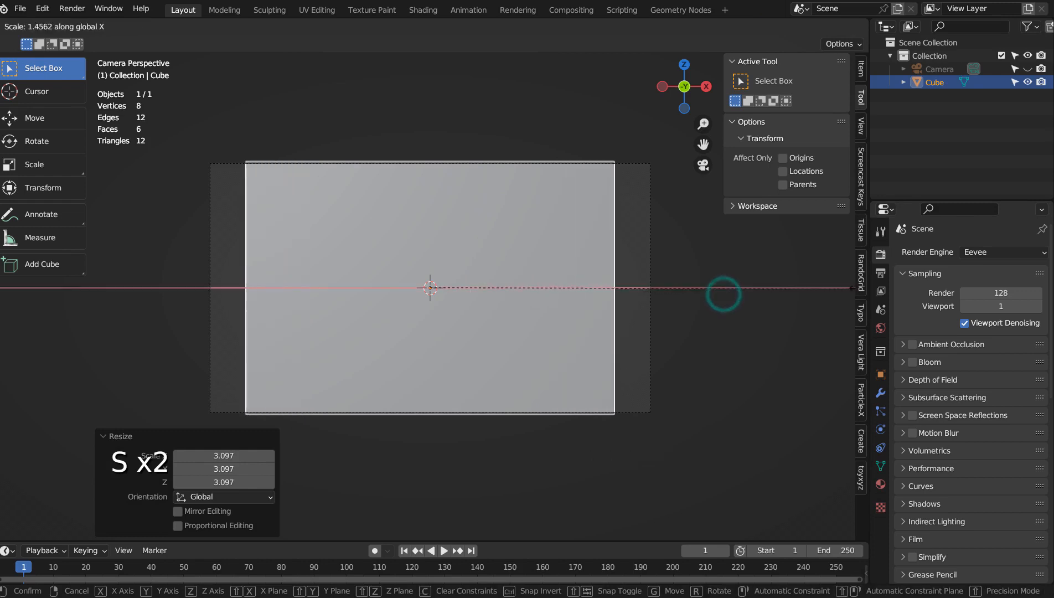
Step: Stretch the cube along X to fill the camera frame and delete its front face
left_click(70, 281)
key("Tab")
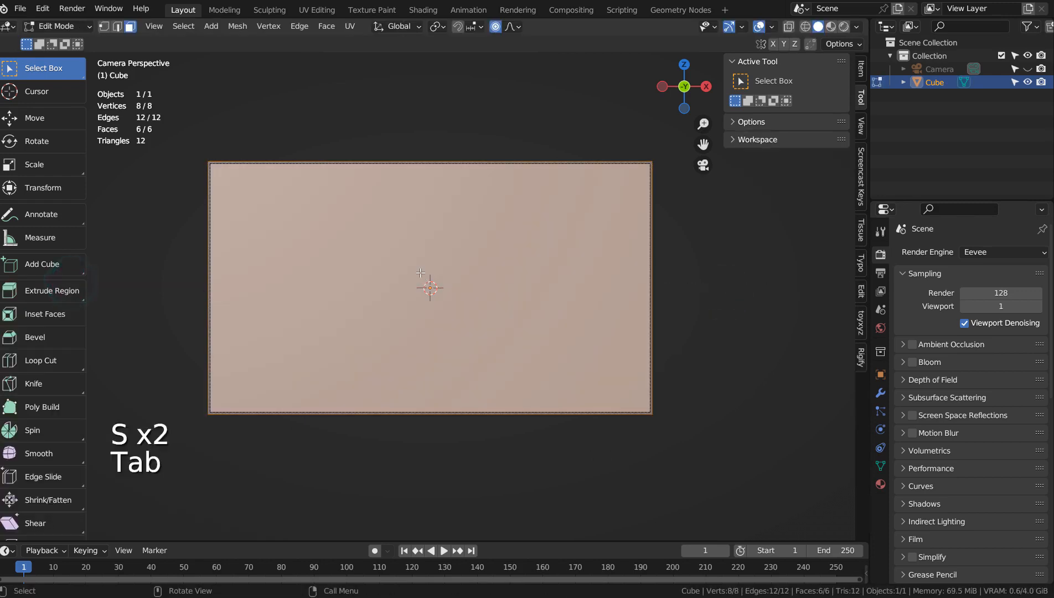
key("3")
left_click(443, 233)
key("x")
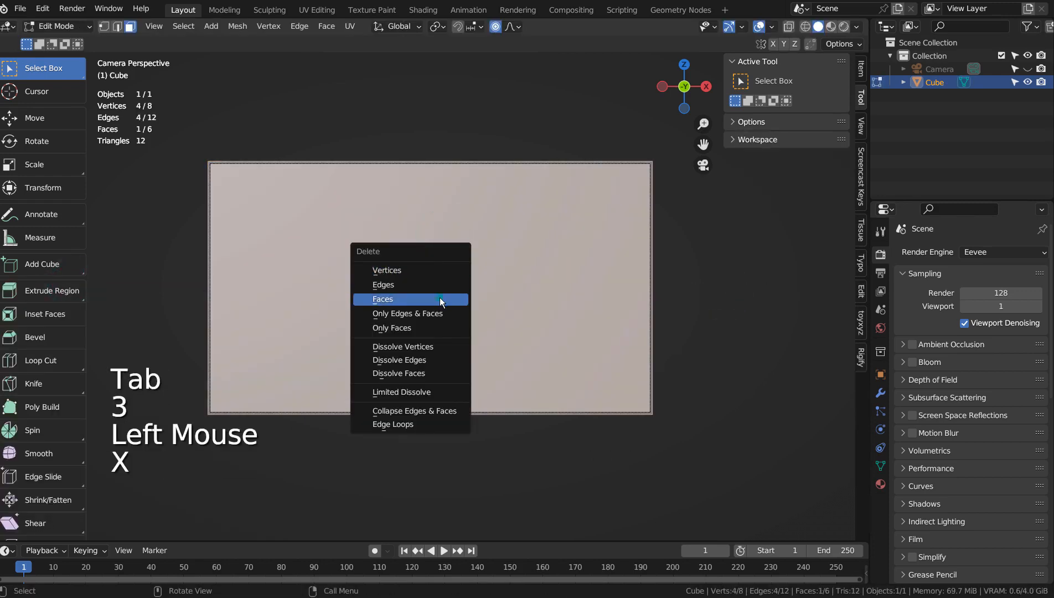
left_click(441, 300)
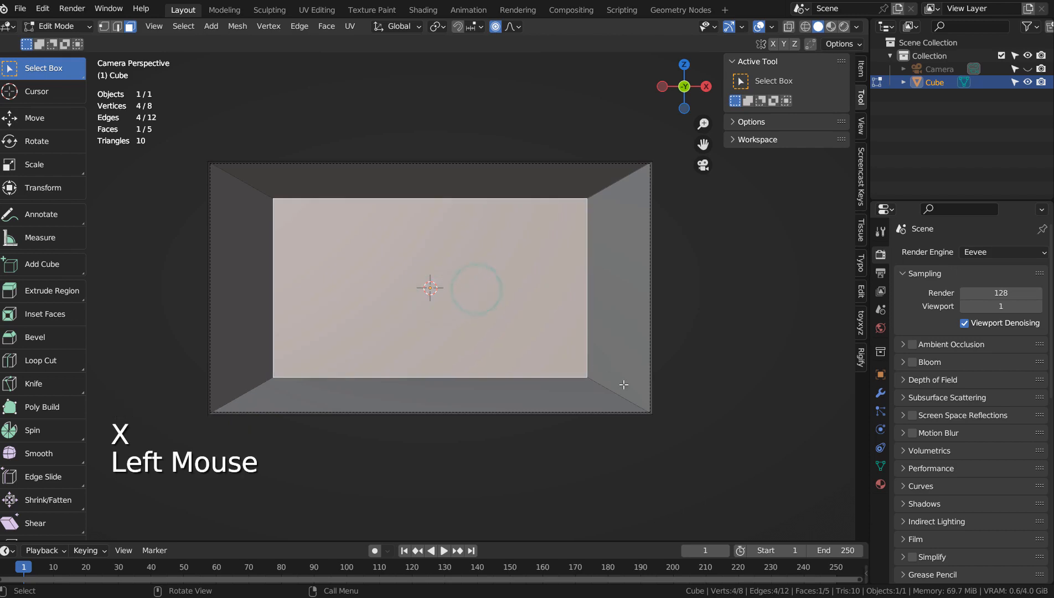
Step: Shrink the room's back face by about 0.774, shift it up and to the left without proportional editing, and shrink it by about 0.798
key("s")
left_click(574, 372)
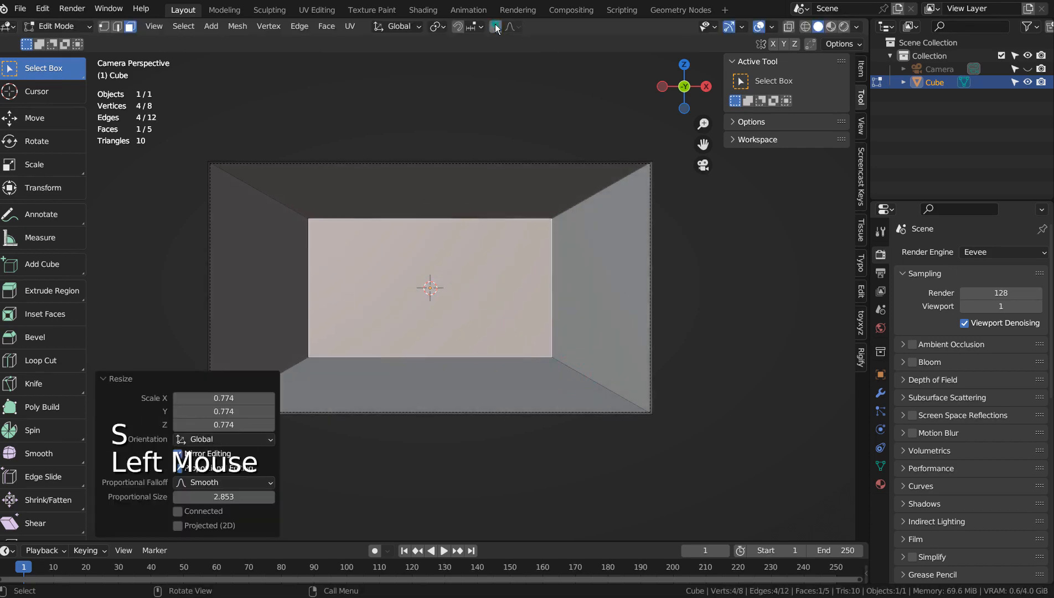
key("g")
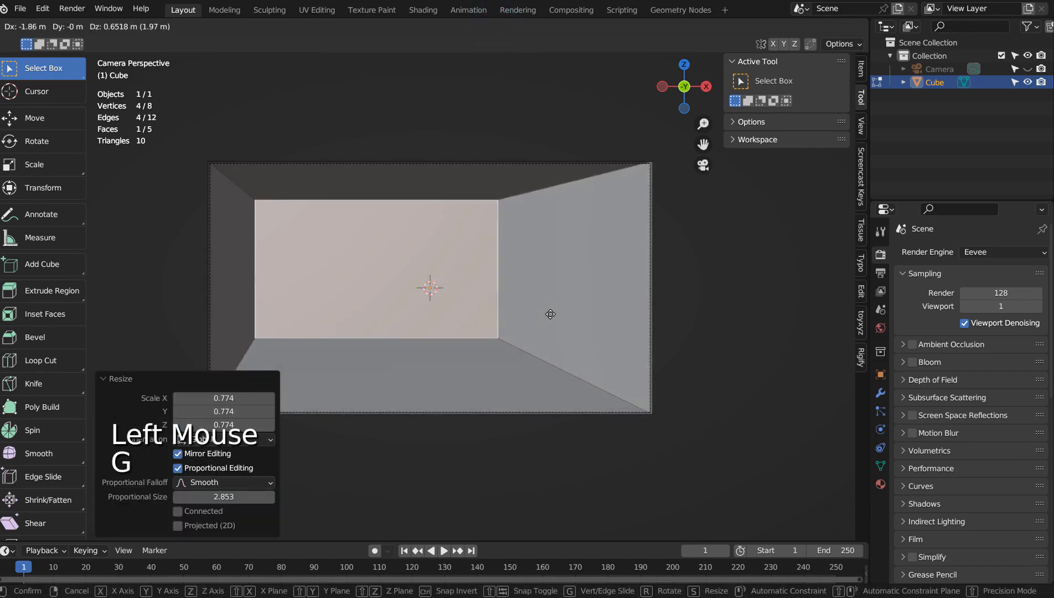
left_click(552, 323)
key("s")
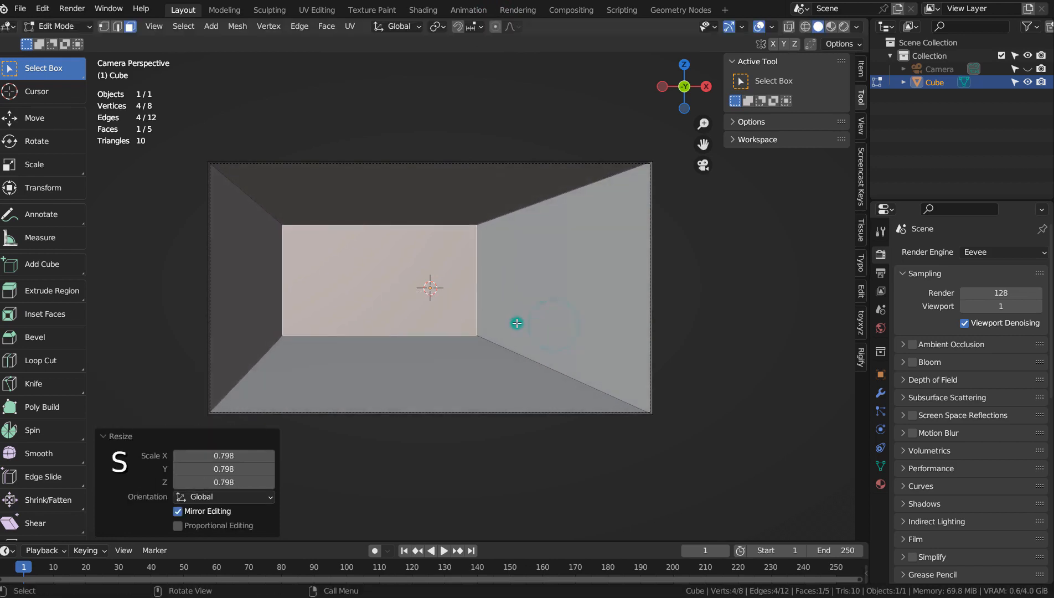
left_click(516, 321)
Step: Fine-tune the back face's position and size with scale factors of about 0.909 and 1.129, and return to Object Mode
key("g")
left_click(498, 326)
key("s")
left_click(532, 331)
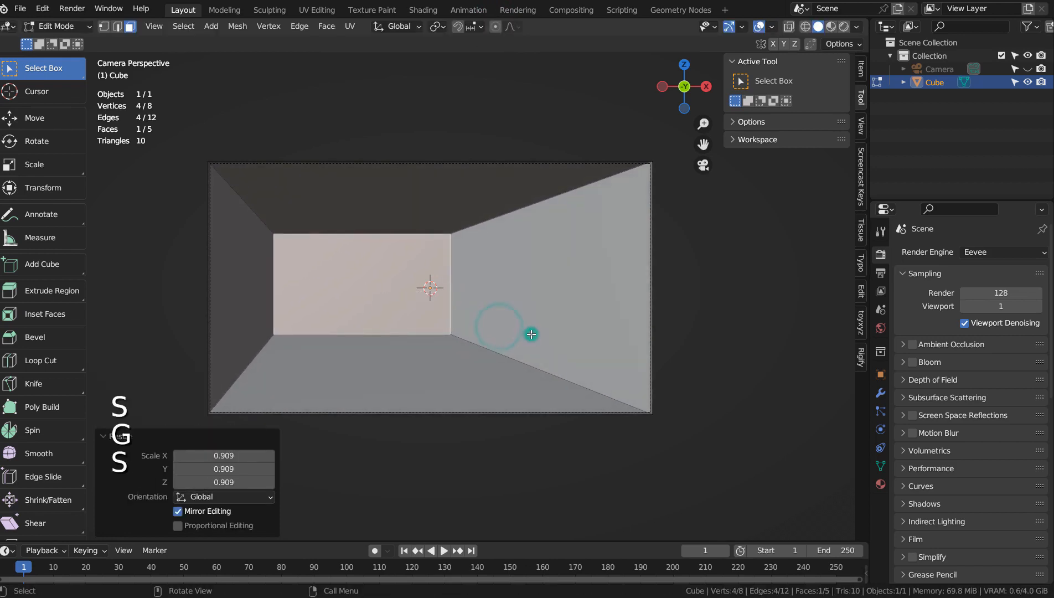
key("s")
left_click(555, 334)
key("g")
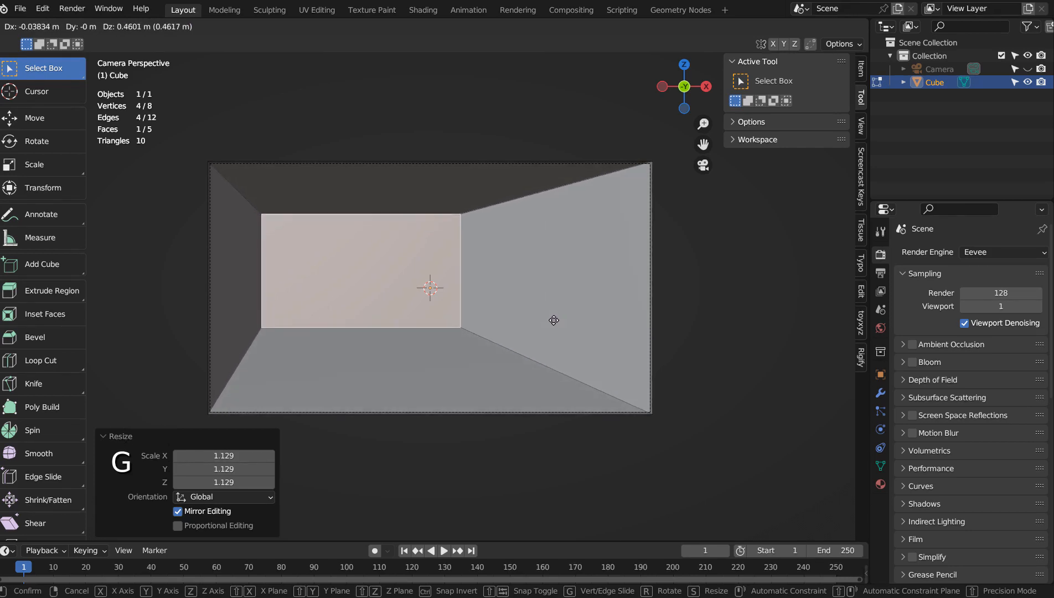
left_click(552, 315)
key("Tab")
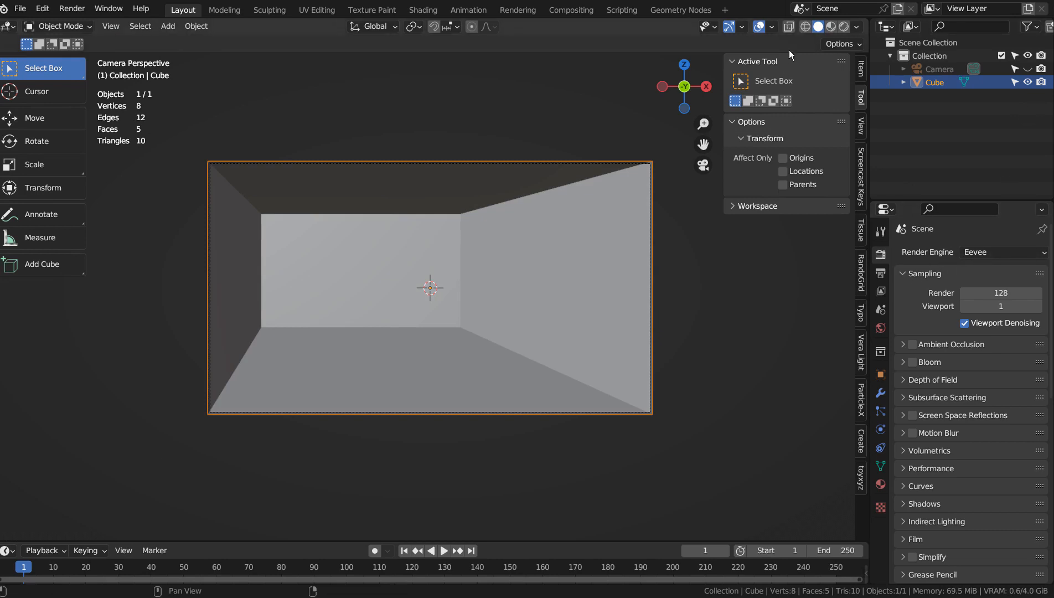
Step: Switch the viewport to rendered shading with Workbench as the render engine, and render the room from the camera
left_click(843, 26)
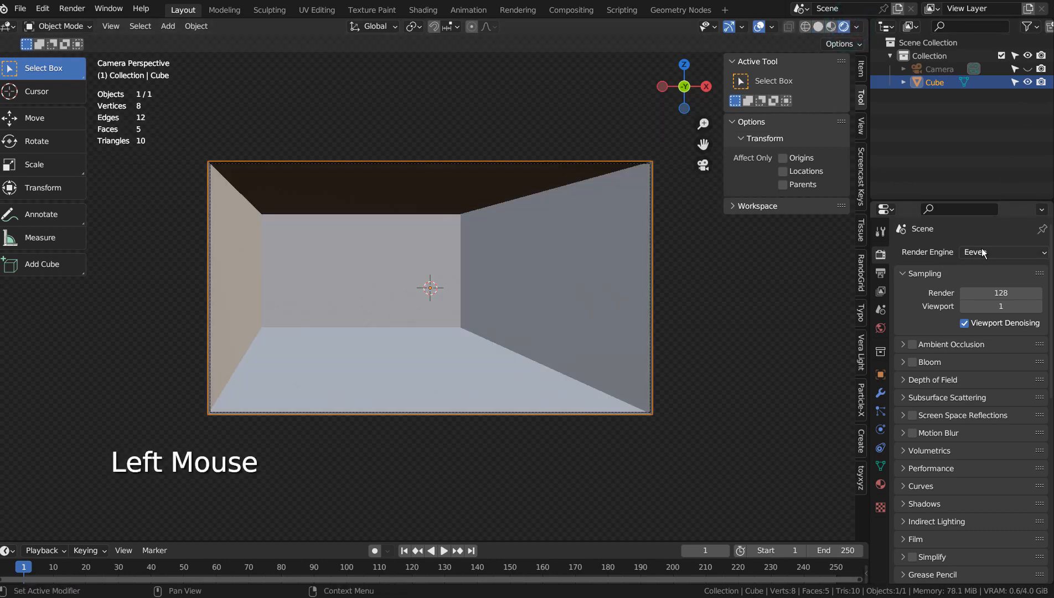
left_click(982, 253)
left_click(976, 295)
left_click(996, 254)
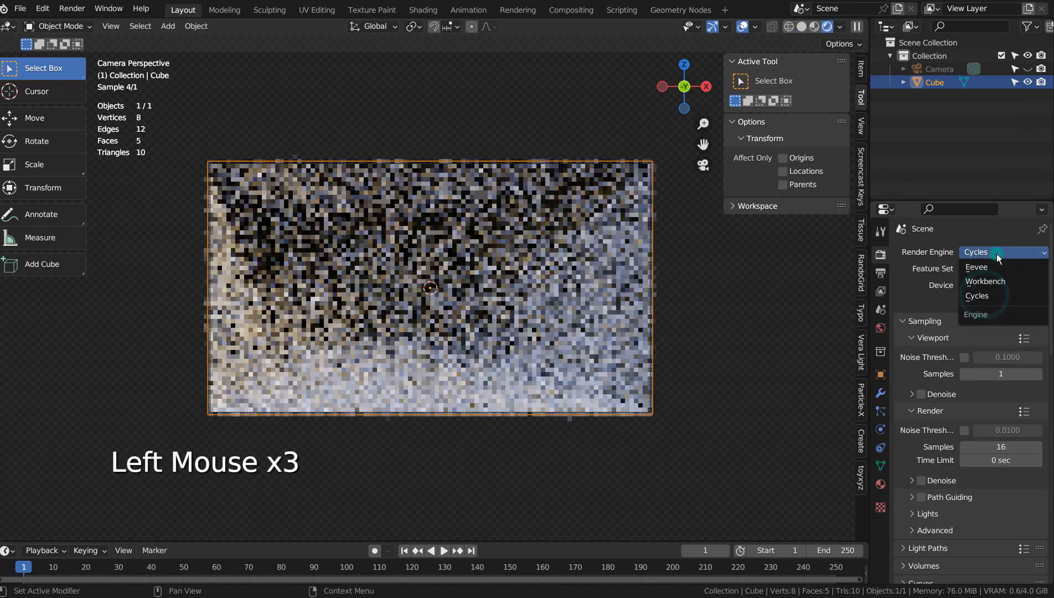
left_click(992, 282)
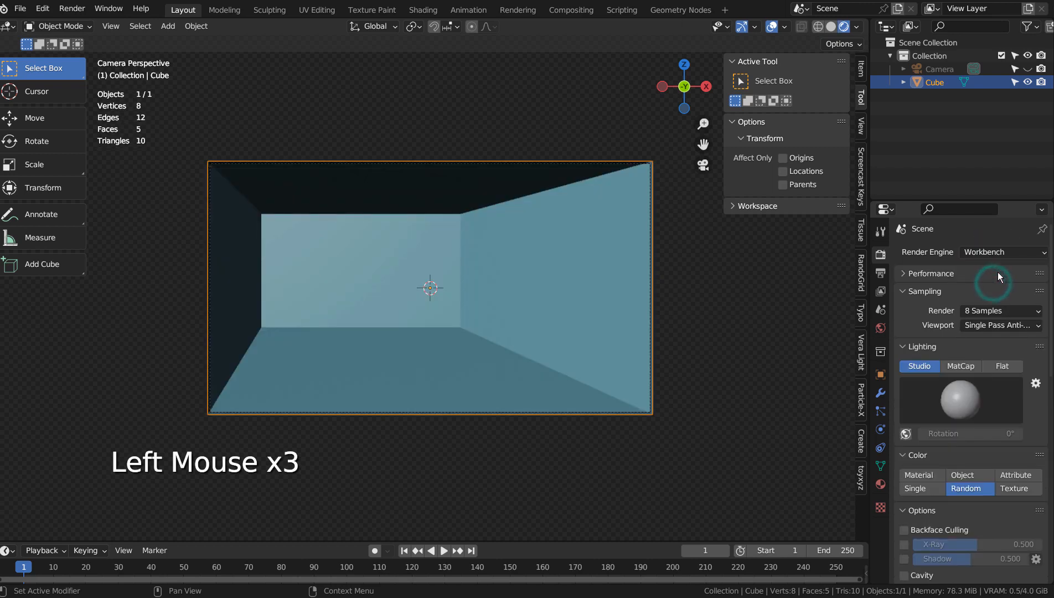
key("F12")
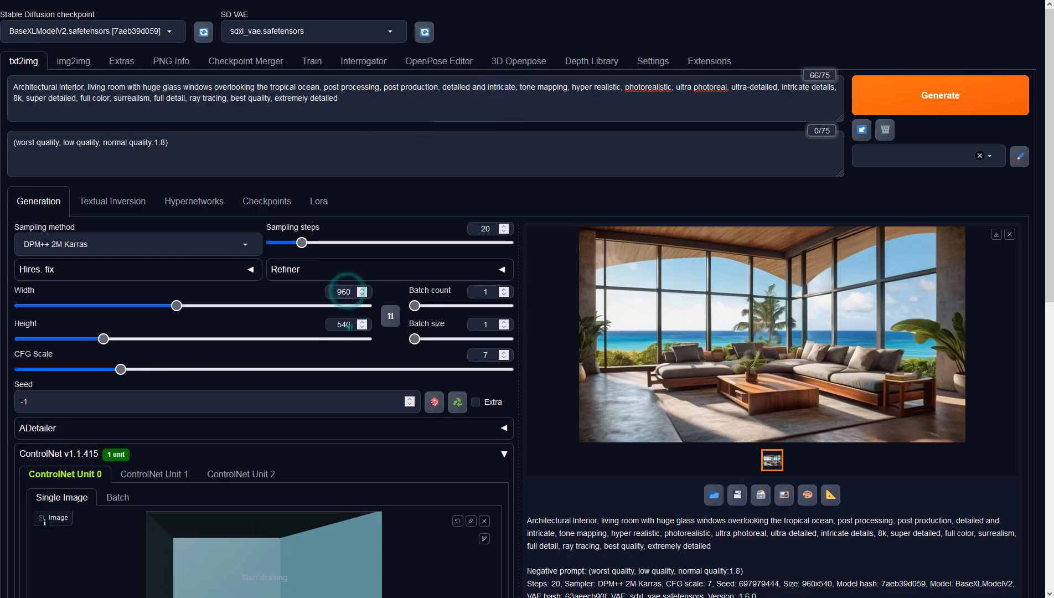
Step: In the Stable Diffusion web UI, set ControlNet Unit 0 to Depth with preprocessor none and model sai_xl_depth_256lora
scroll(491, 429, "down", 6)
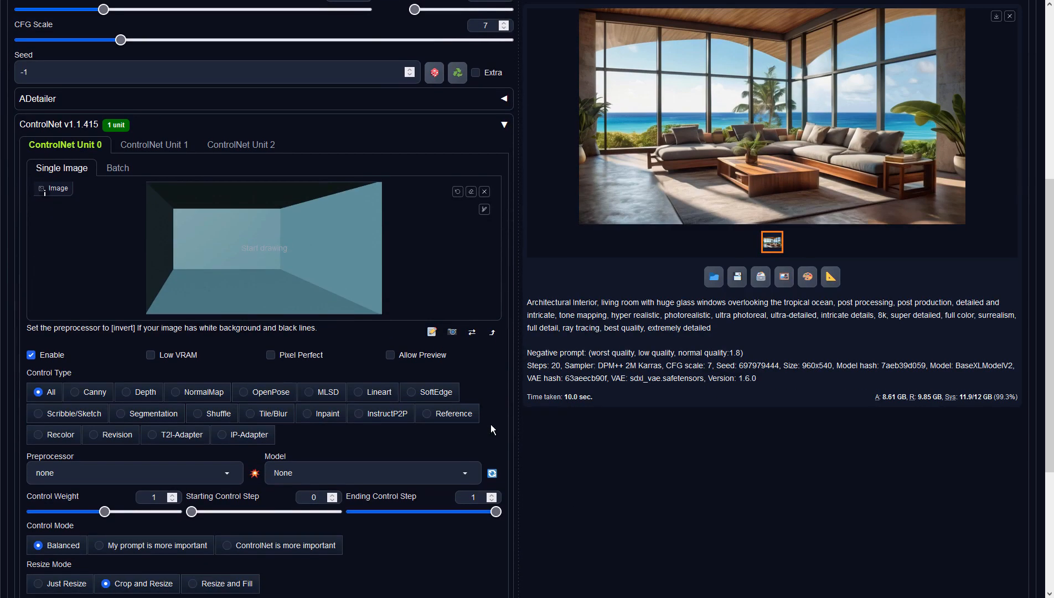
left_click(145, 392)
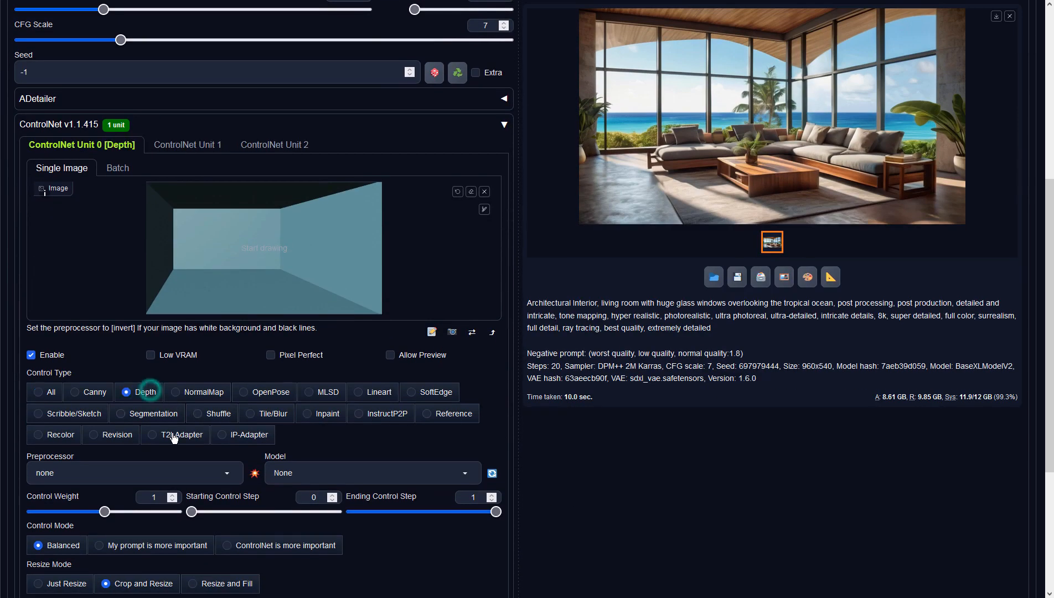
left_click(226, 471)
left_click(55, 407)
left_click(343, 472)
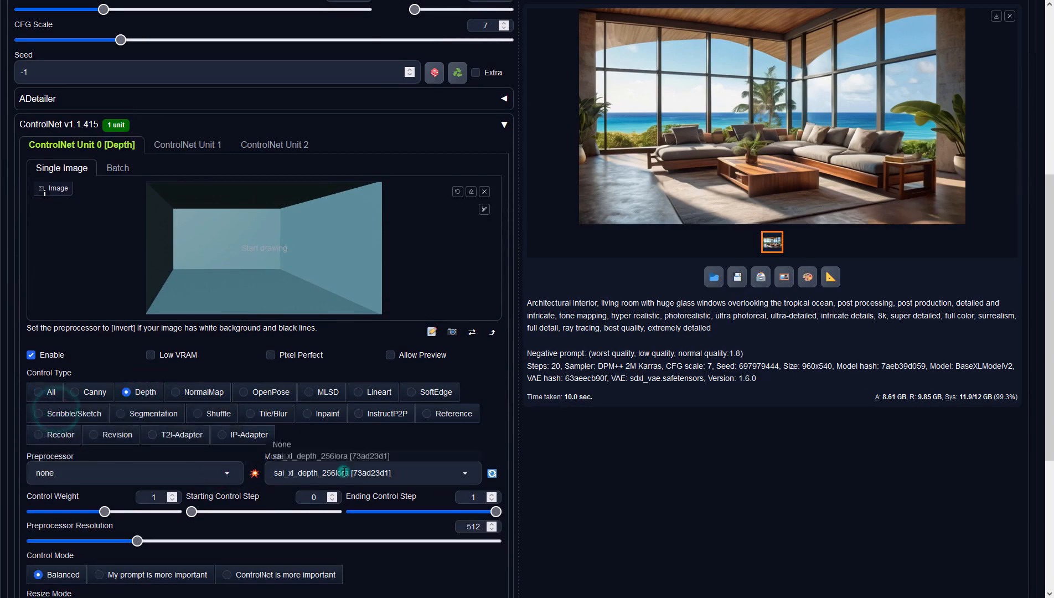
left_click(324, 456)
Step: Generate the 960x540 interior image with the depth ControlNet and inspect it at full size
scroll(739, 384, "up", 5)
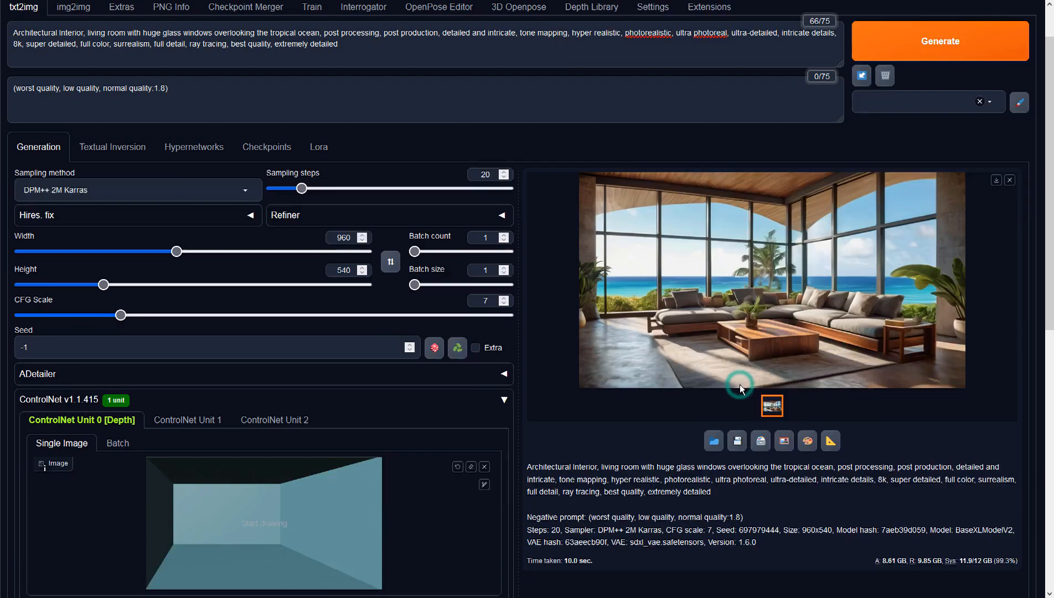
scroll(739, 385, "up", 1)
left_click(886, 88)
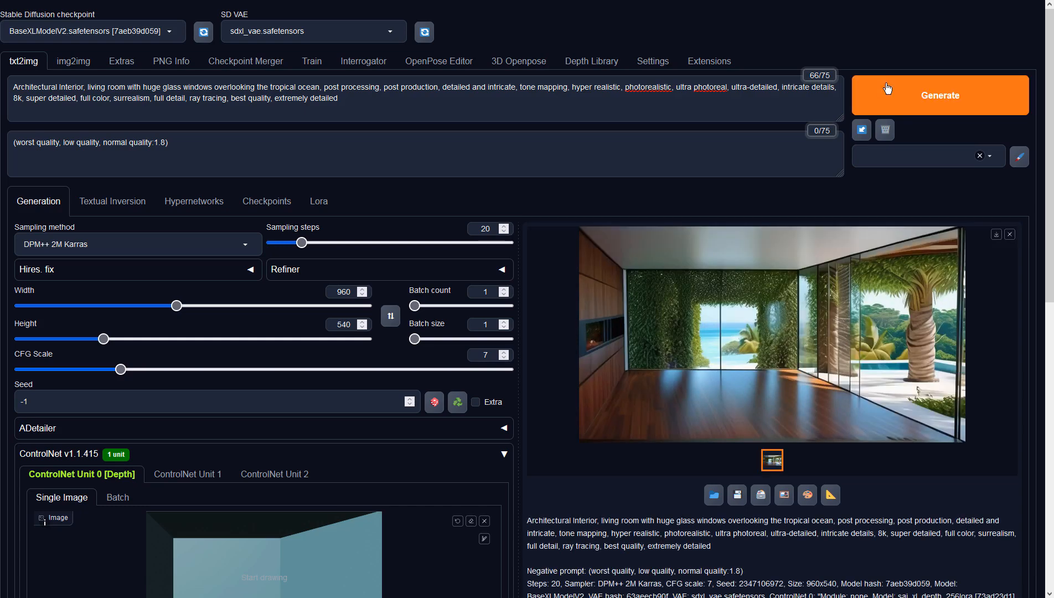
left_click(852, 319)
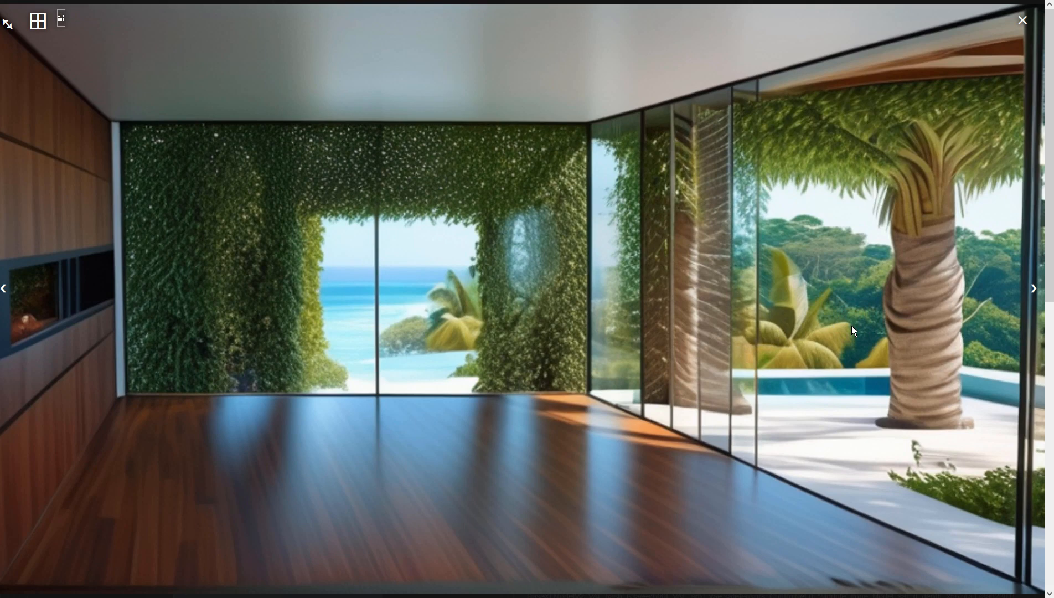
left_click(851, 325)
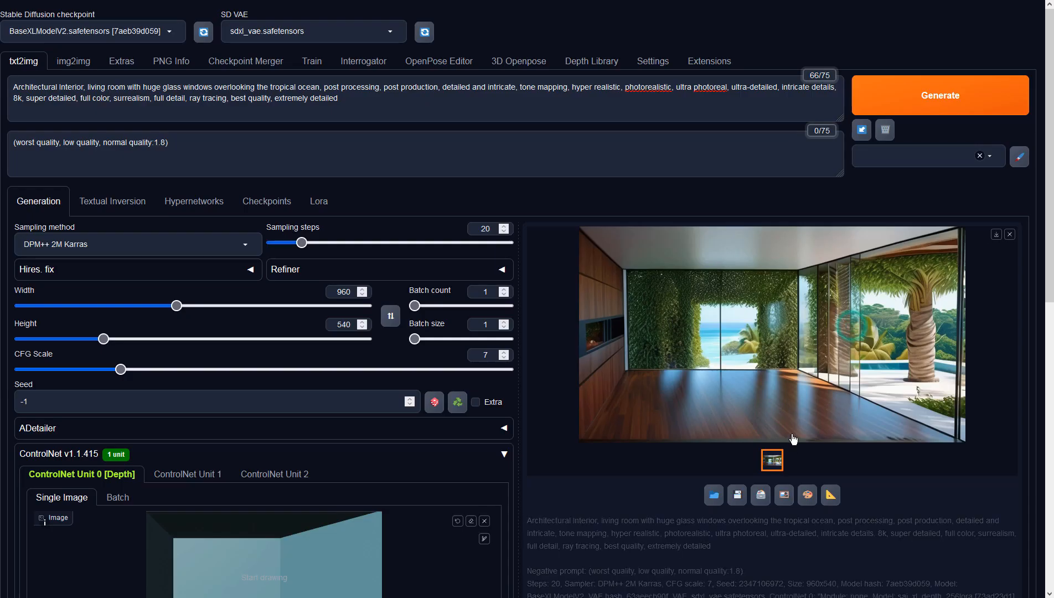
Step: Send the generated empty room to img2img and set the sampling method to DPM++ 2M Karras
left_click(784, 493)
scroll(562, 357, "down", 5)
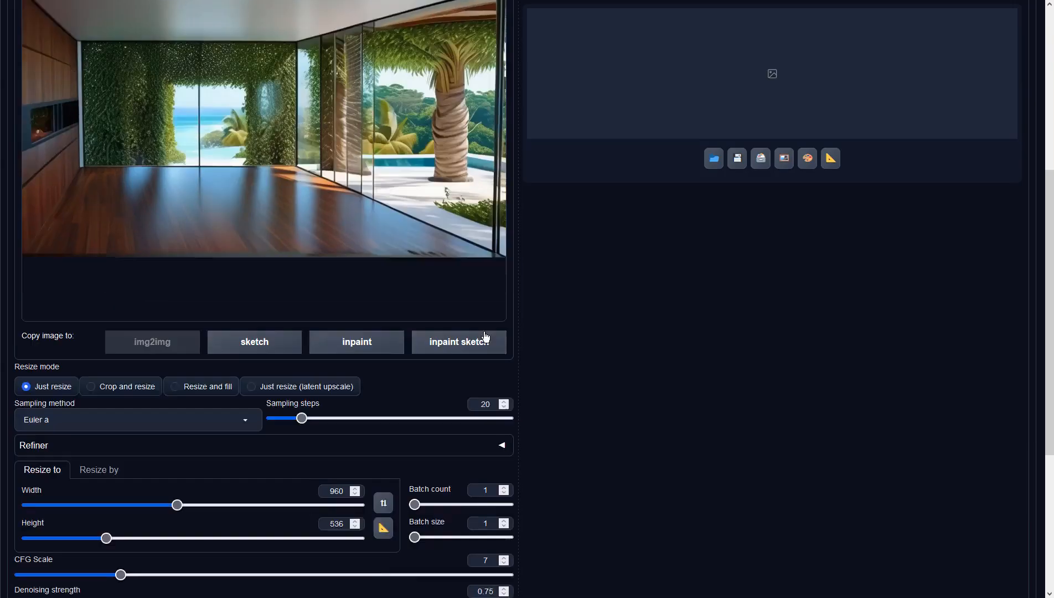
left_click(136, 365)
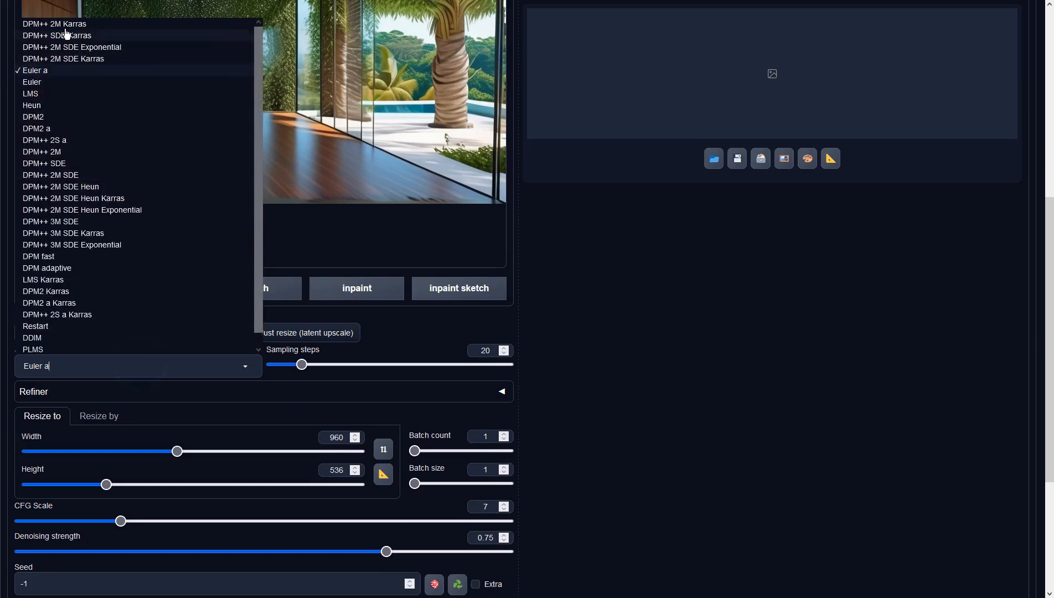
left_click(66, 28)
Step: Set the img2img output height to 540 and the denoising strength to 0.9
scroll(616, 261, "down", 4)
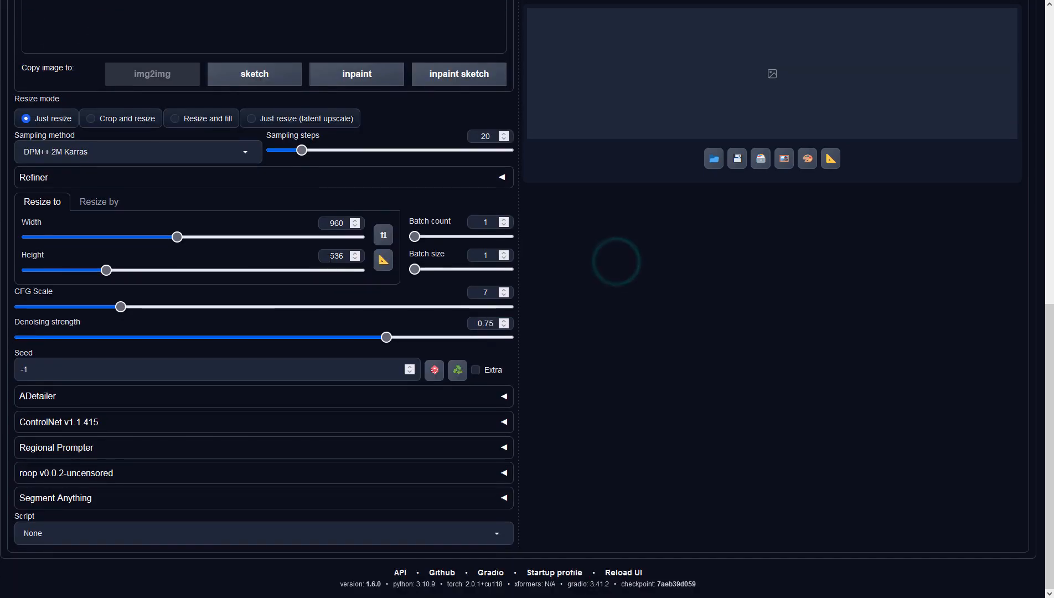
double_click(337, 256)
type("540")
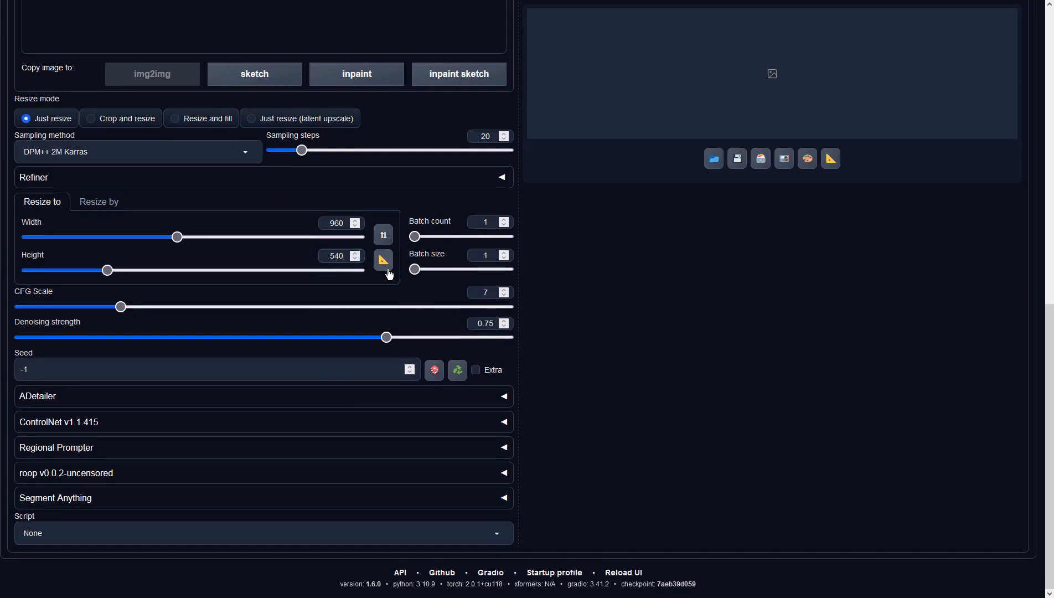
left_click_drag(387, 337, 457, 344)
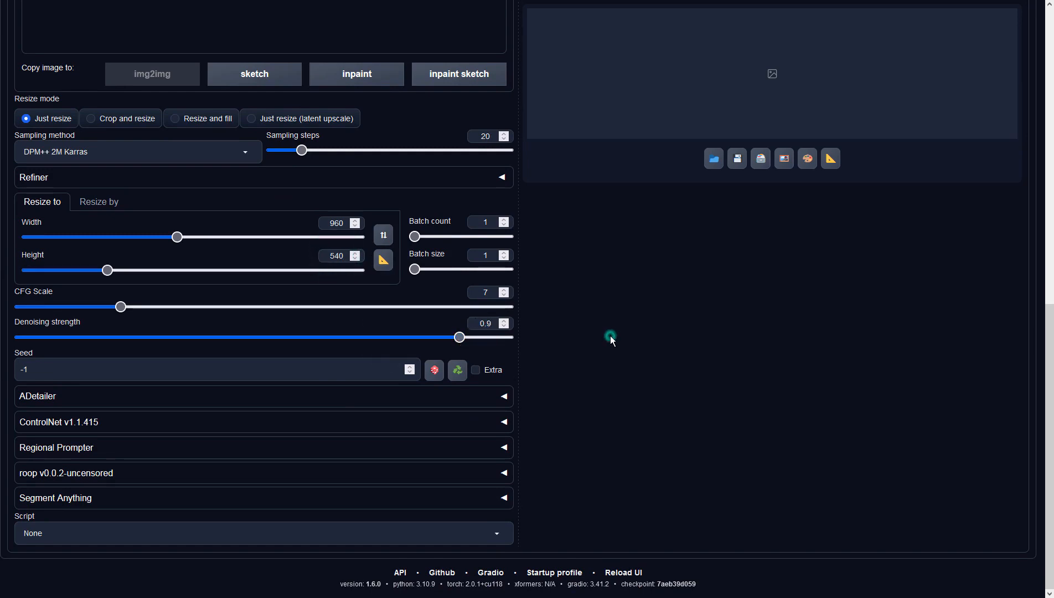
Step: Generate the img2img version of the empty room and inspect the result at full size
scroll(610, 335, "up", 10)
left_click(930, 98)
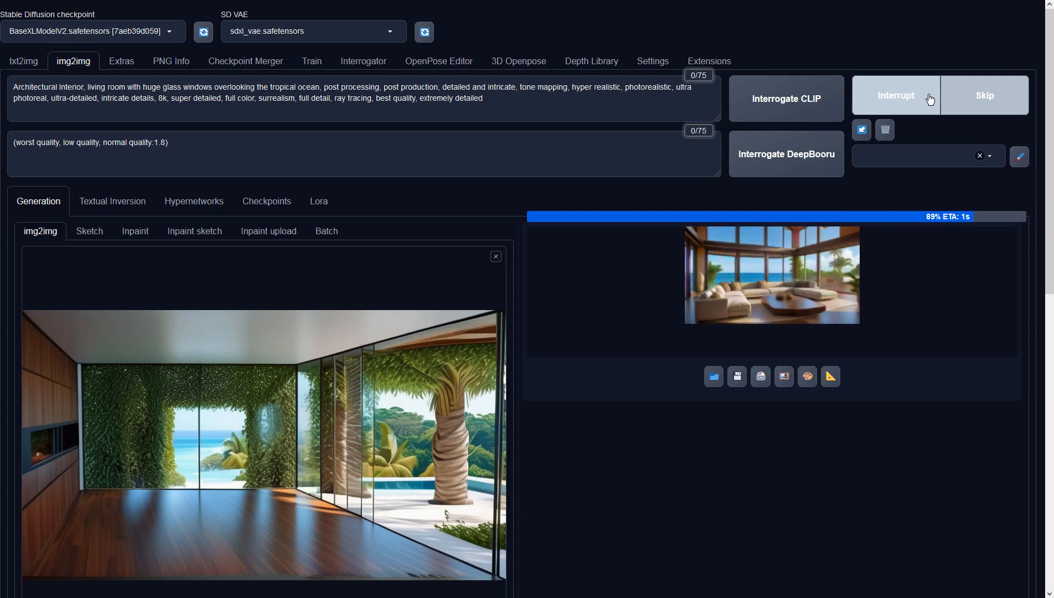
left_click(869, 254)
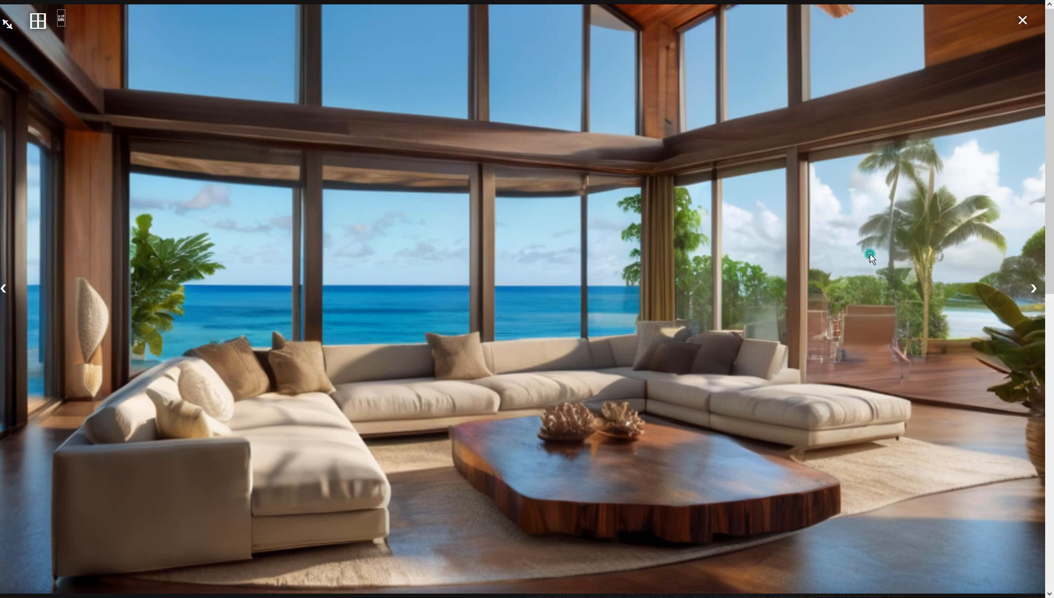
left_click(869, 254)
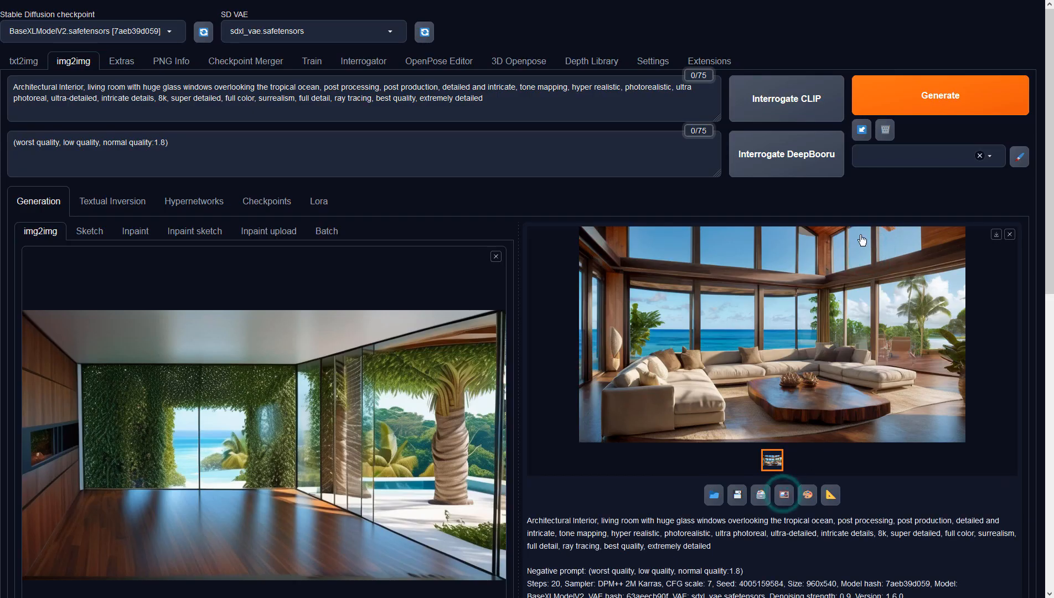
Step: Use the furnished living room result as the new img2img source, generate a variation from it and inspect it enlarged
left_click(783, 494)
left_click(921, 98)
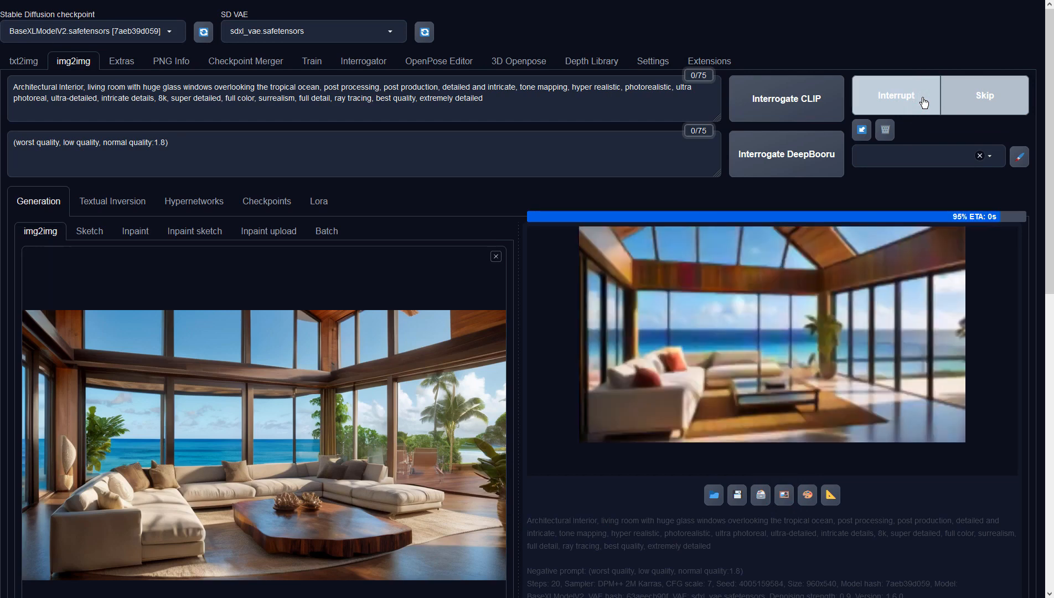
left_click(855, 291)
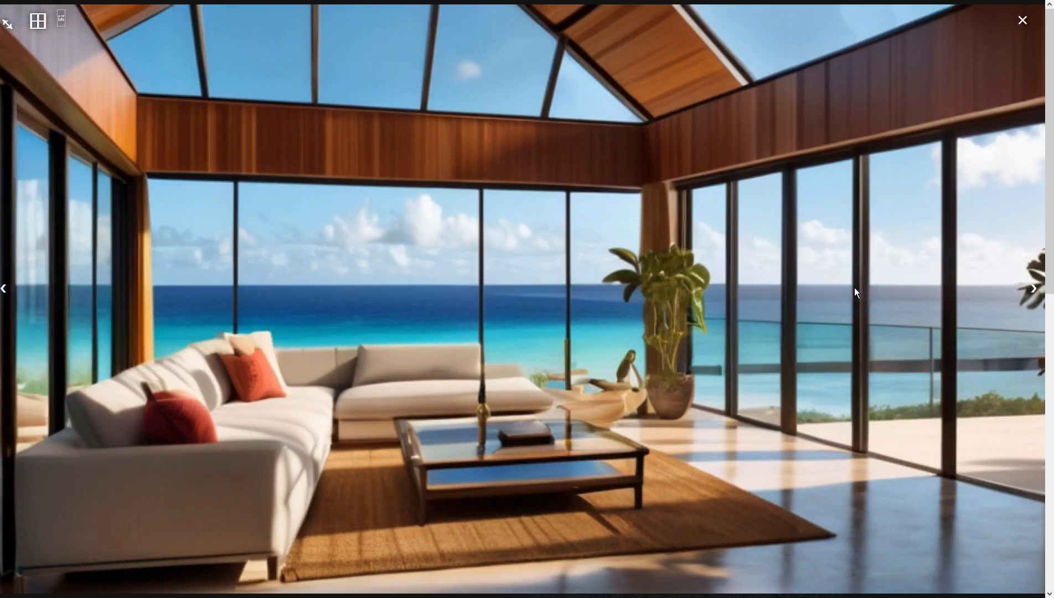
left_click(854, 287)
Step: Generate another variation of the furnished living room and view it at full size
left_click(918, 110)
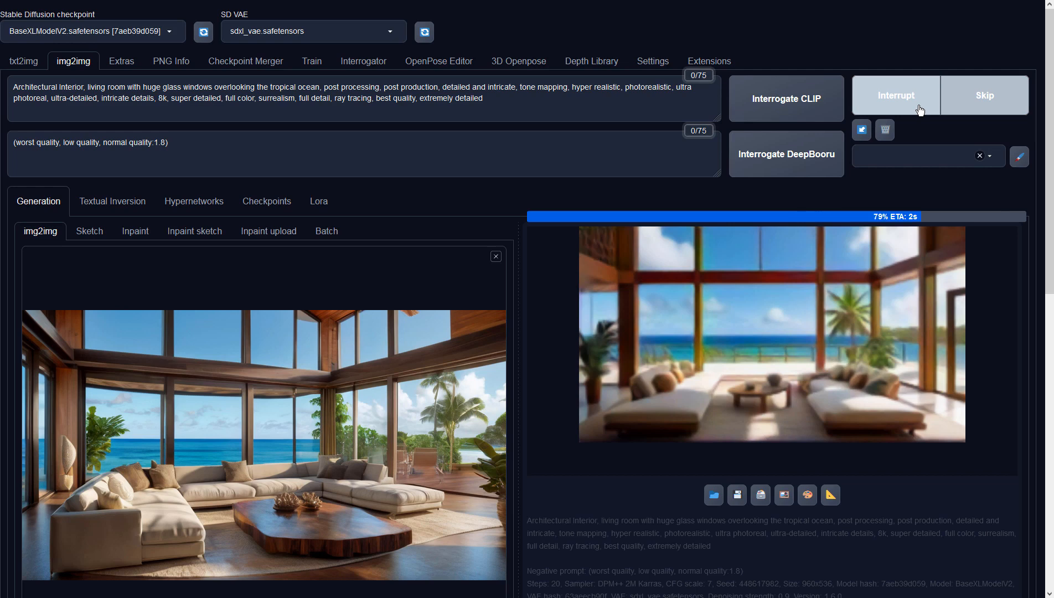
left_click(848, 329)
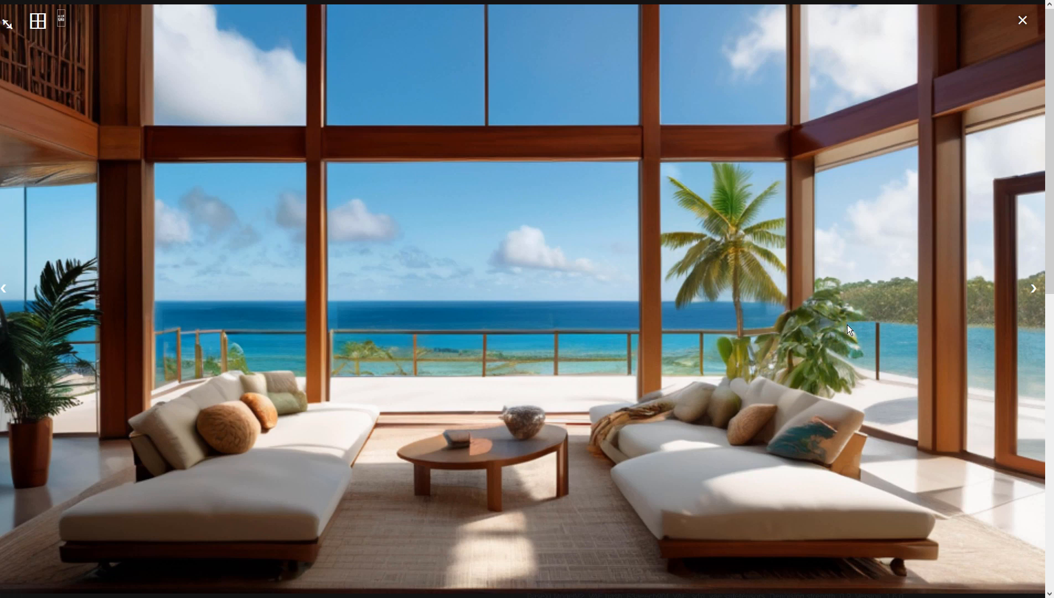
left_click(847, 325)
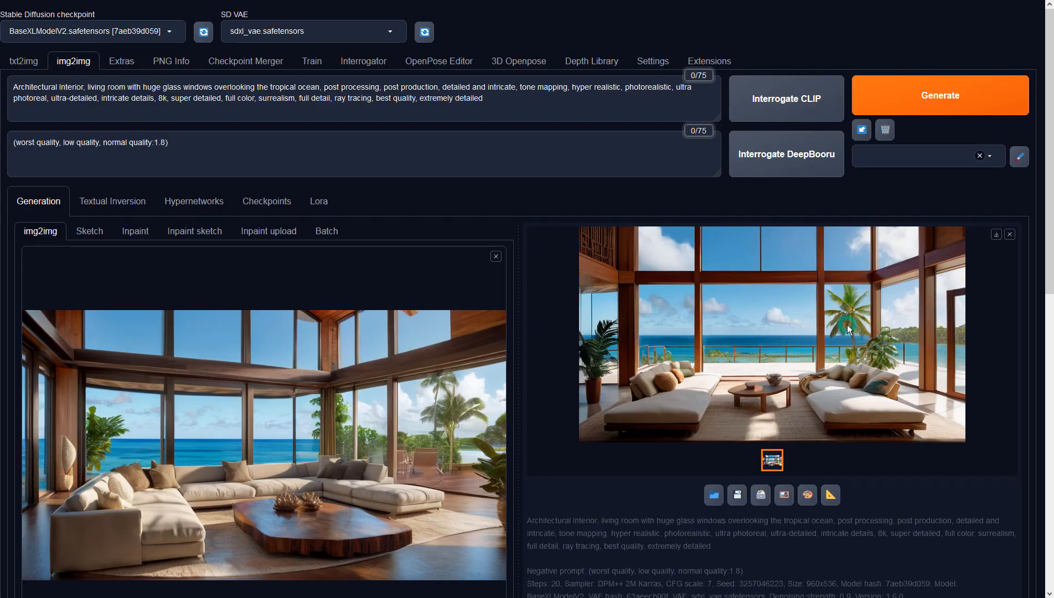
Step: Generate one more living room variation from the same source image and open it enlarged
left_click(888, 108)
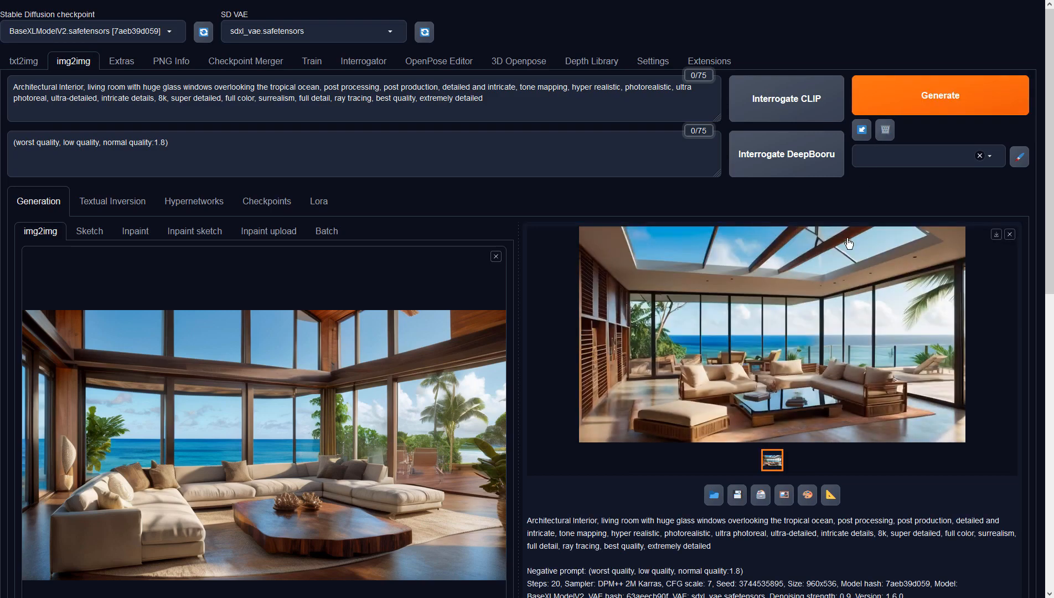
left_click(848, 243)
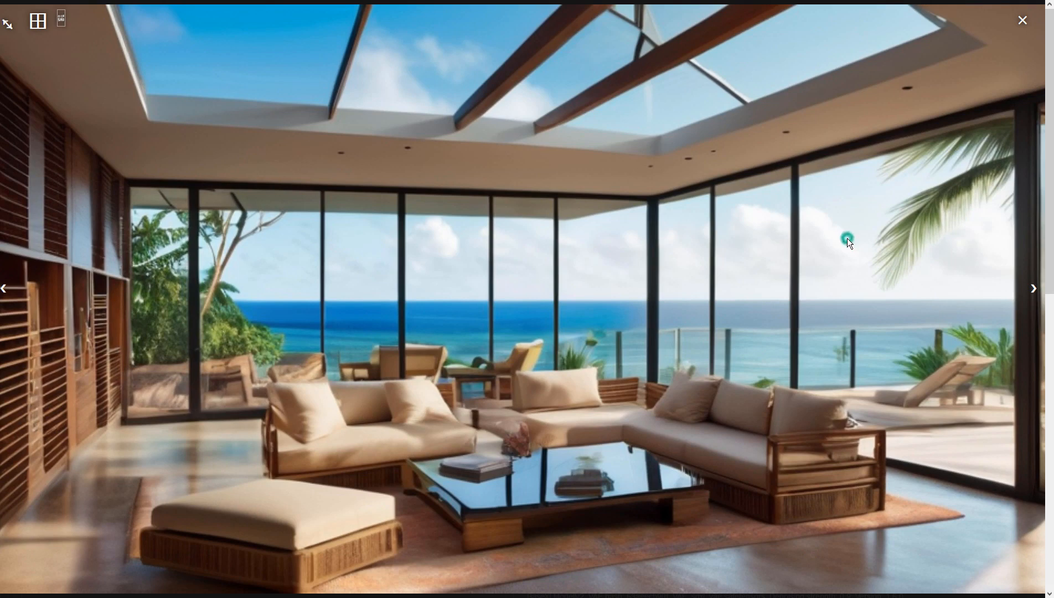
Step: Close the enlarged result, generate a further living room variation with the same settings and inspect it at full size
left_click(847, 239)
left_click(906, 103)
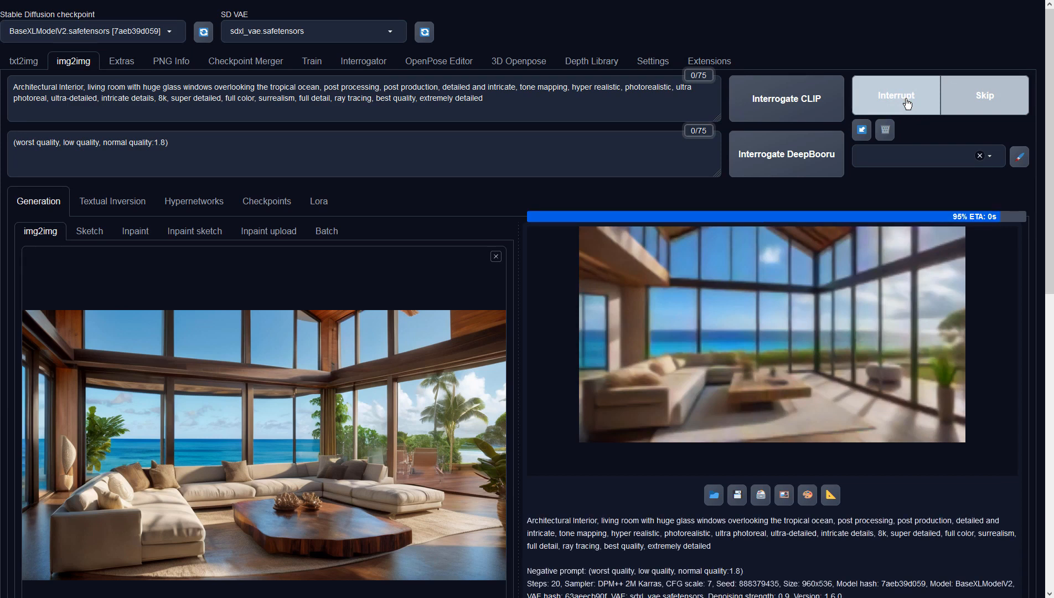
left_click(808, 319)
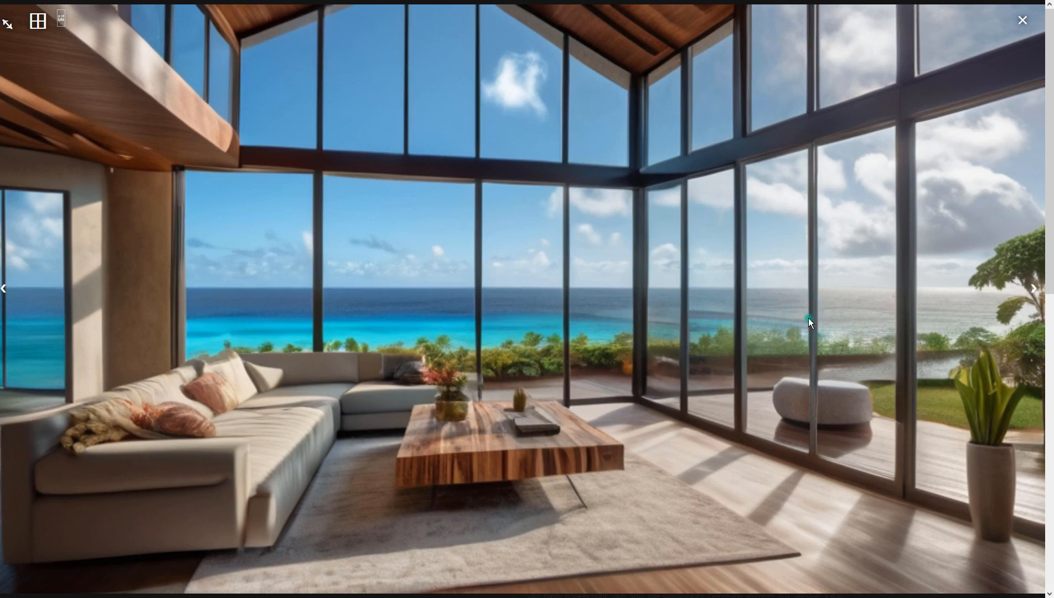
left_click(808, 323)
Step: Set the output height to 540 with the width at 960, and lower the denoising strength
scroll(205, 424, "down", 5)
scroll(205, 419, "down", 3)
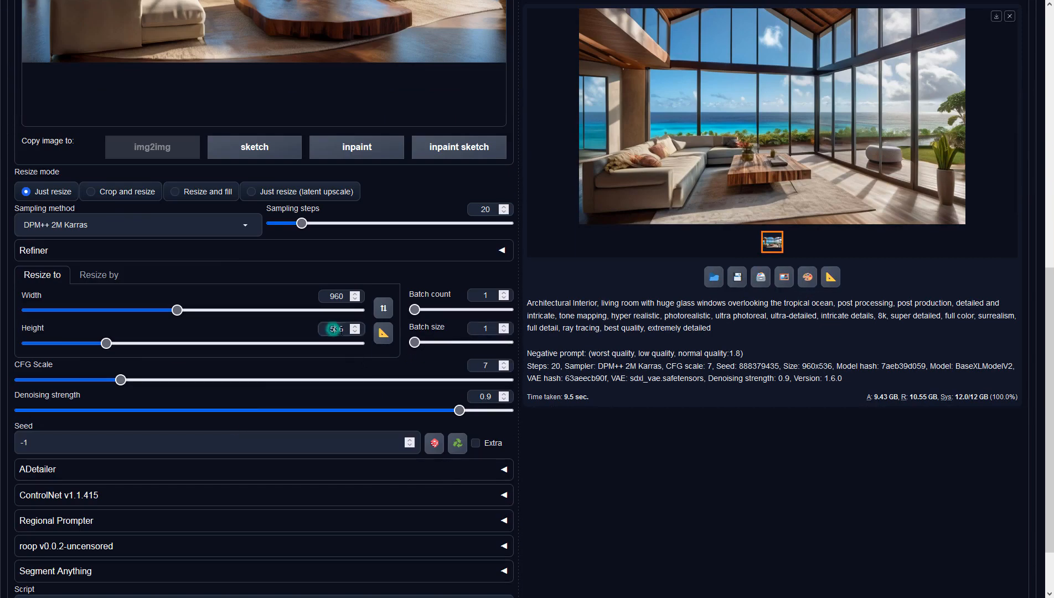
left_click(383, 332)
double_click(338, 330)
type("540")
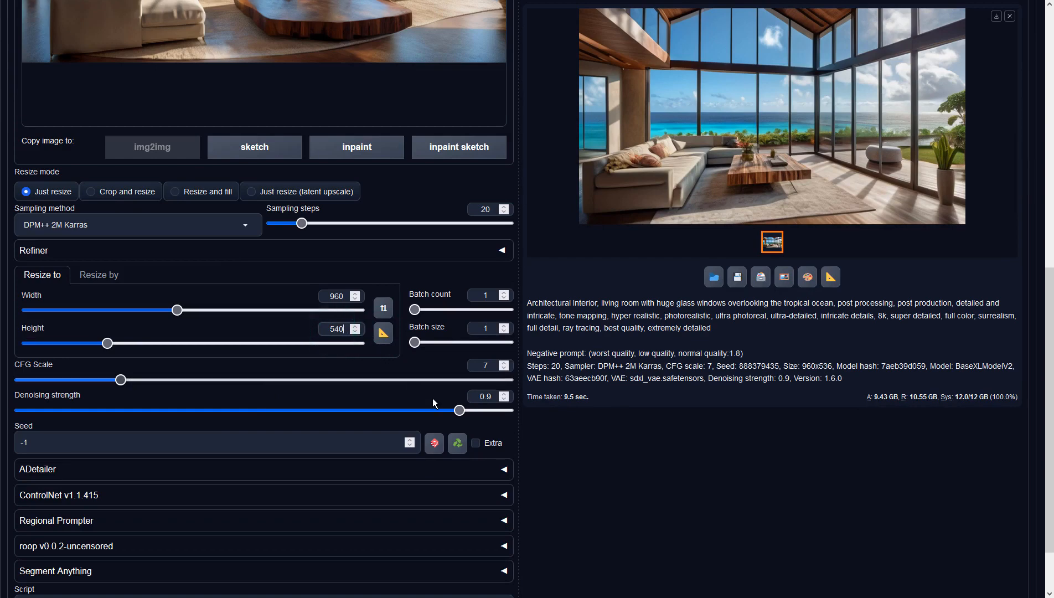
left_click_drag(459, 410, 386, 416)
left_click(600, 381)
Step: Set the sampling steps to 40 and start generating a new img2img variation of the living room
scroll(601, 381, "up", 5)
scroll(600, 380, "up", 1)
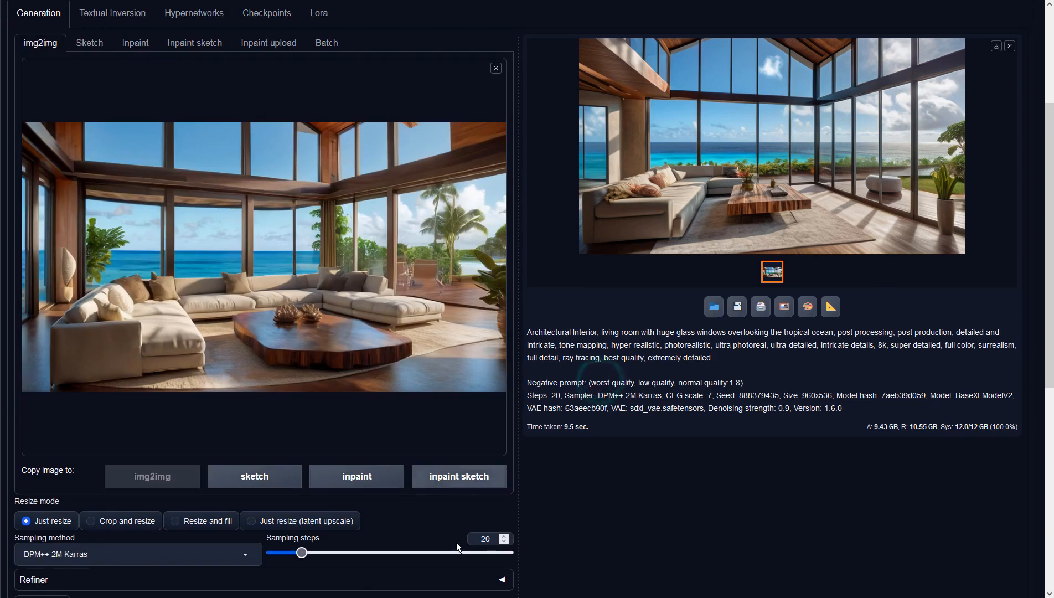
double_click(485, 538)
type("40")
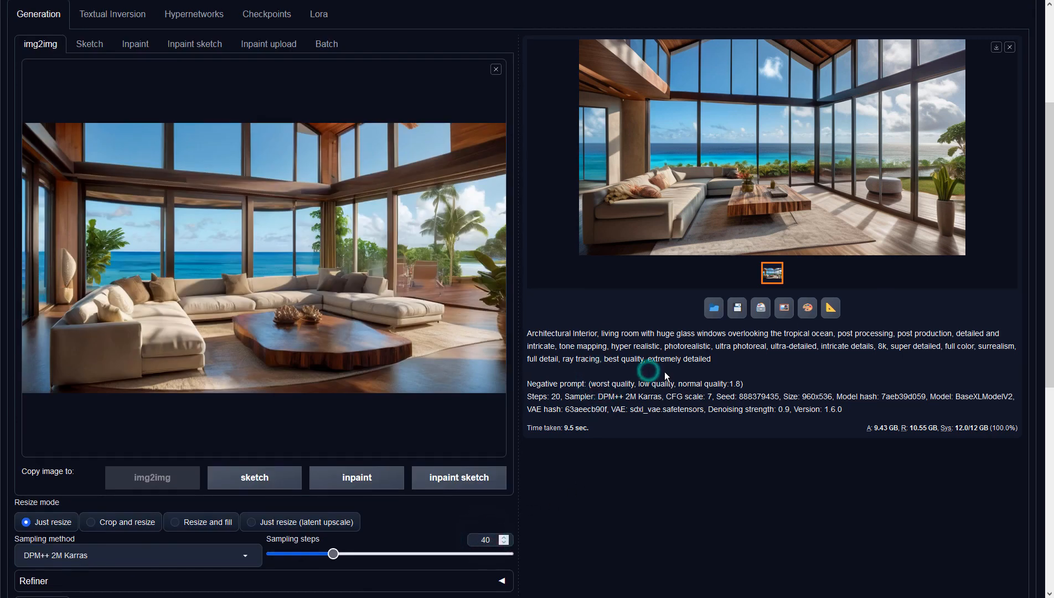
scroll(664, 372, "up", 3)
left_click(897, 97)
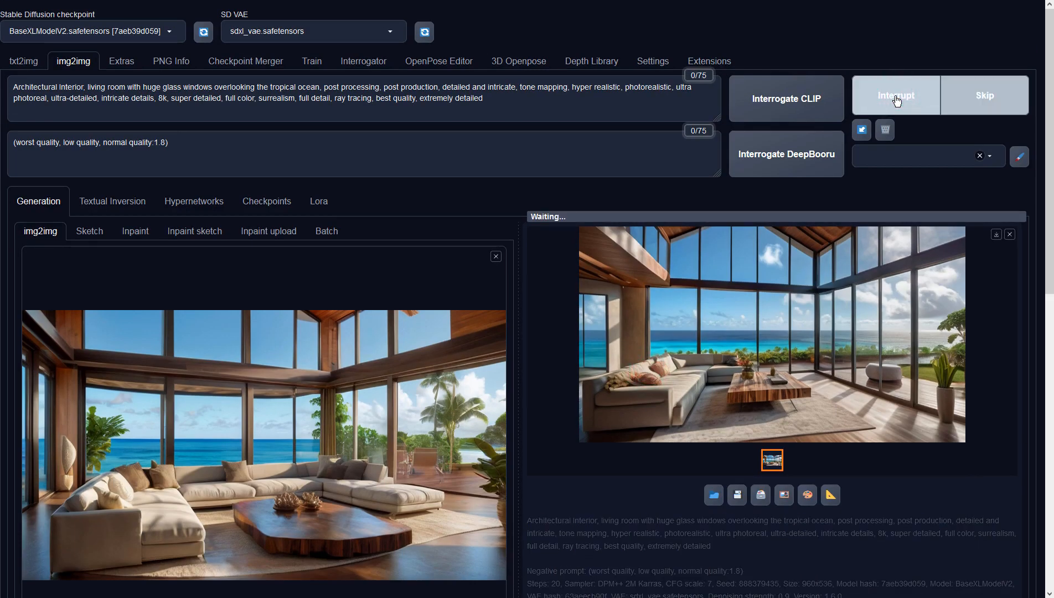